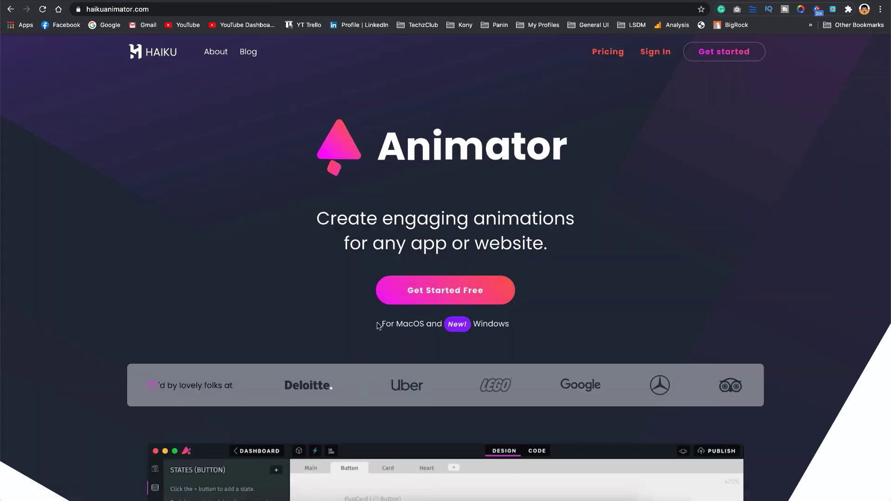
Look over the Haiku Animator homepage, including the platforms it supports
drag(379, 325, 537, 328)
click(537, 328)
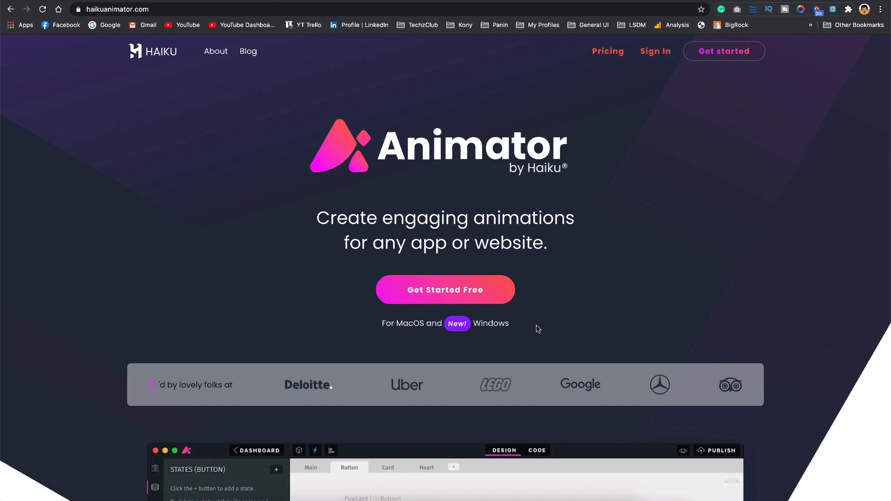
scroll(537, 329, down, 9)
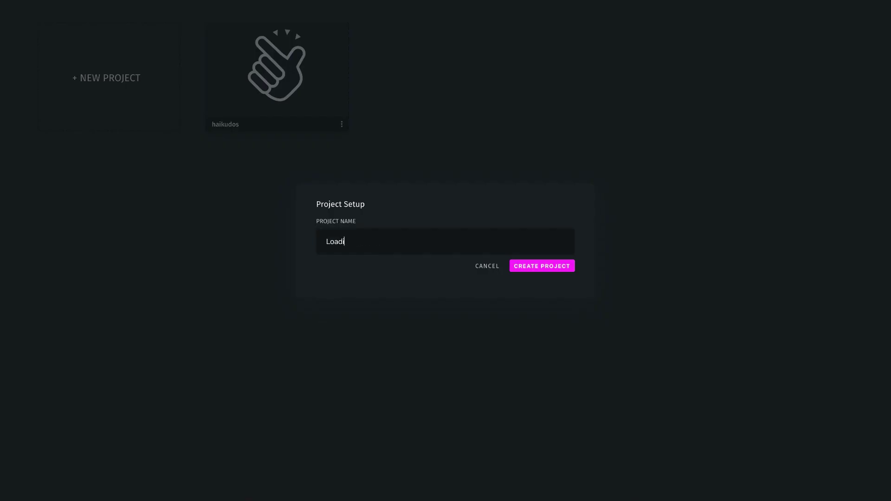
Create a project named LoadingAnimation and sync the linked Figma design Untitled in the library
text(ngAnimation)
click(536, 269)
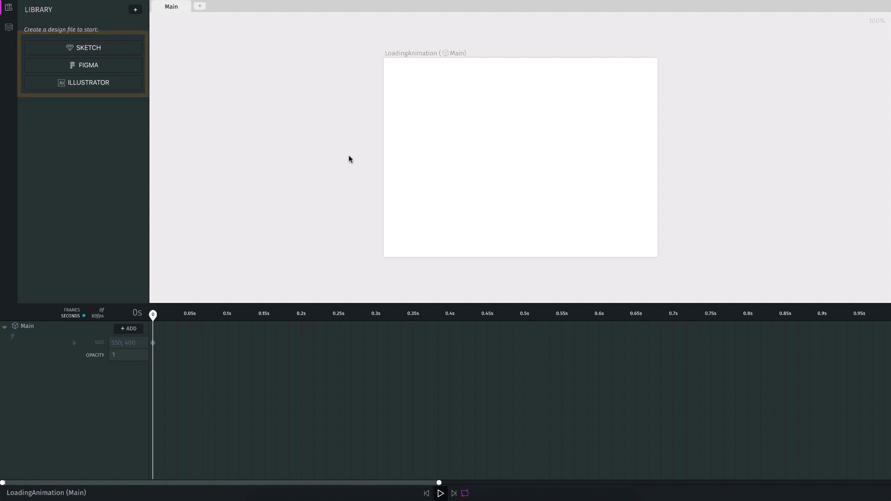
click(411, 95)
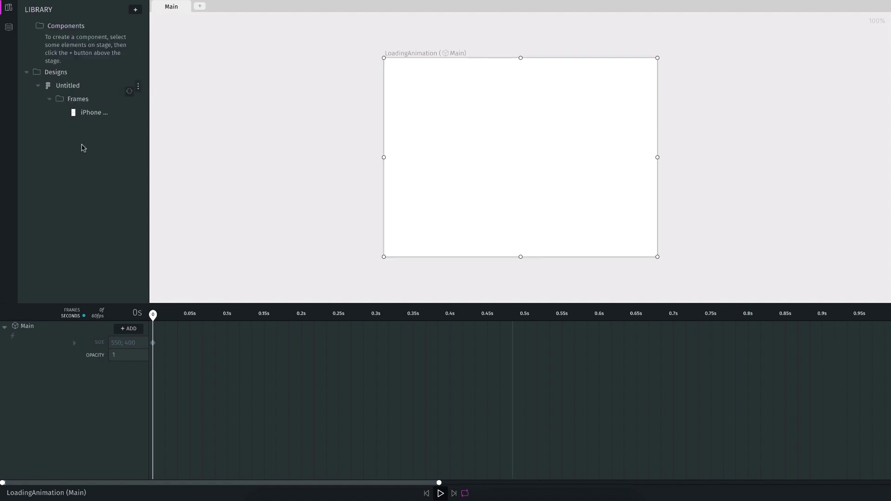
click(130, 92)
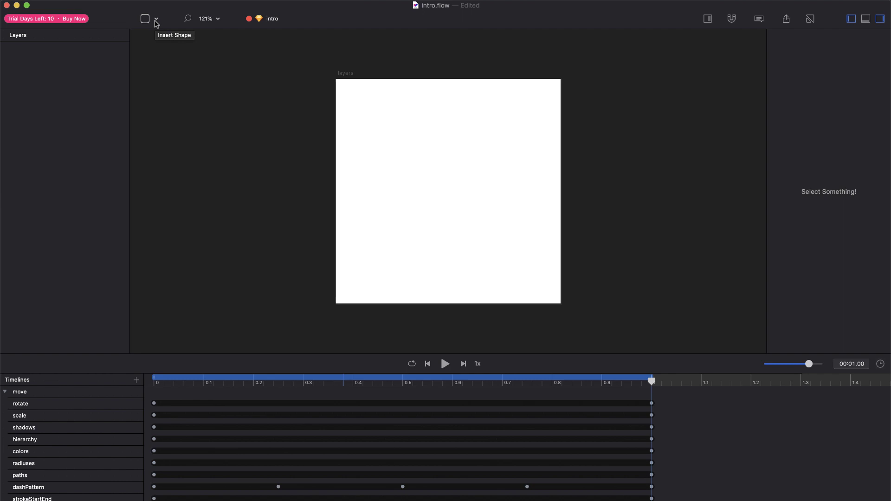
Insert a circle shape in the middle of the empty artboard
click(156, 21)
click(163, 52)
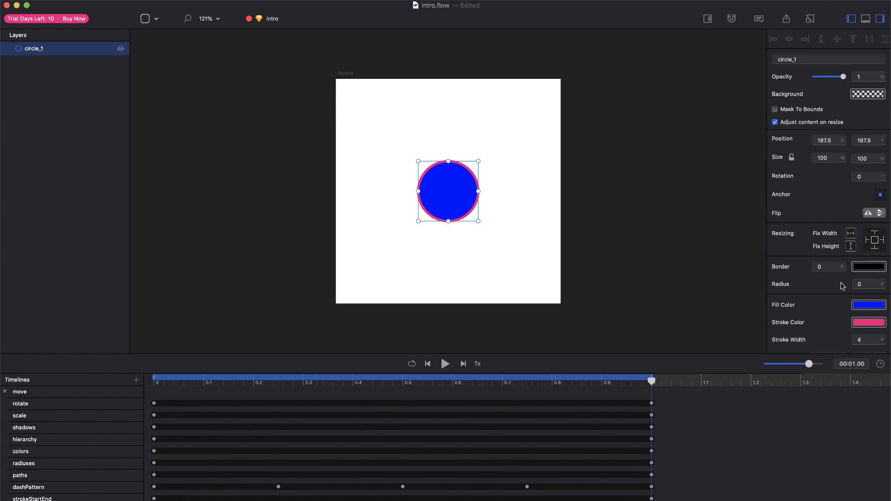
scroll(478, 309, right, 2)
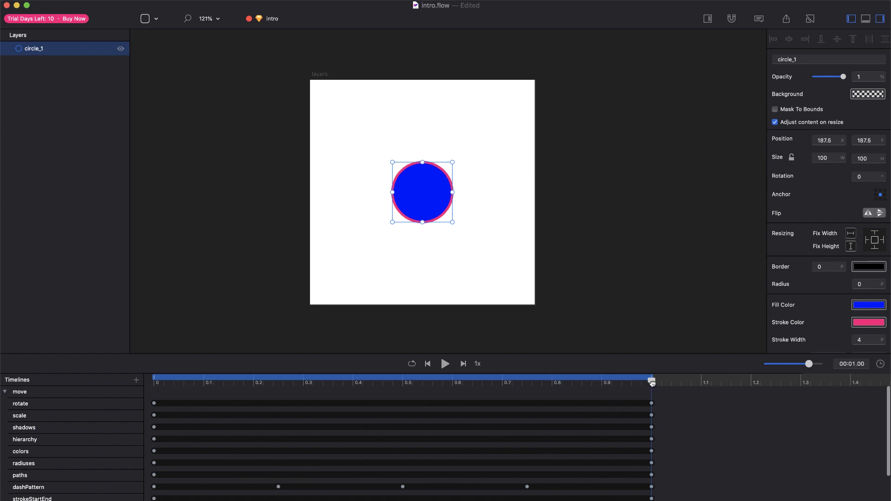
At 0.50 s, move the circle down to the artboard's lower edge, about Y 322, and expand its tracks in the move timeline
drag(652, 382, 403, 388)
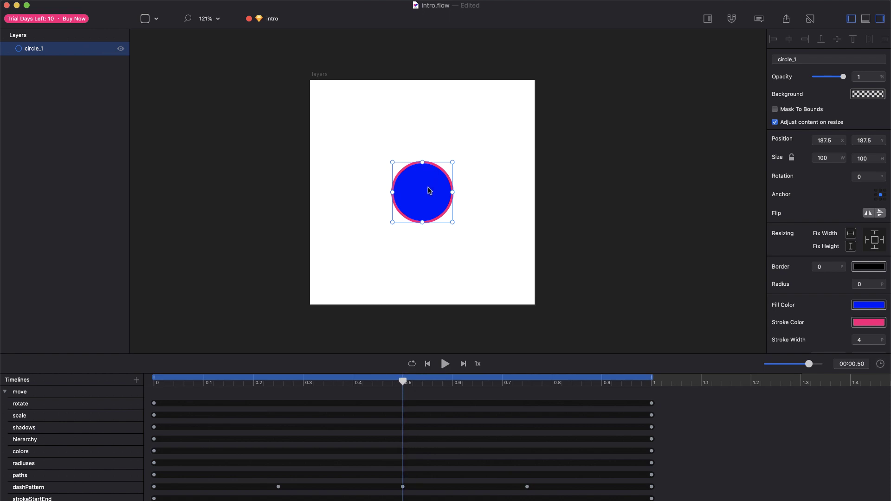
drag(429, 191, 431, 272)
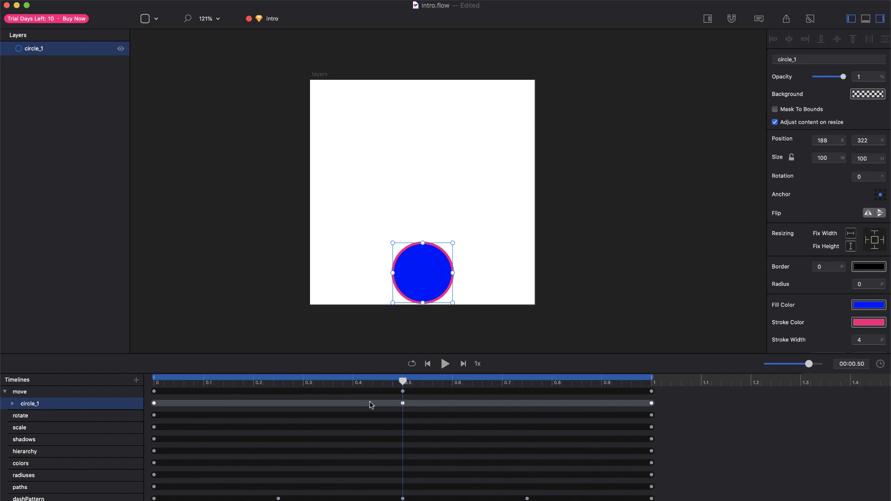
click(13, 404)
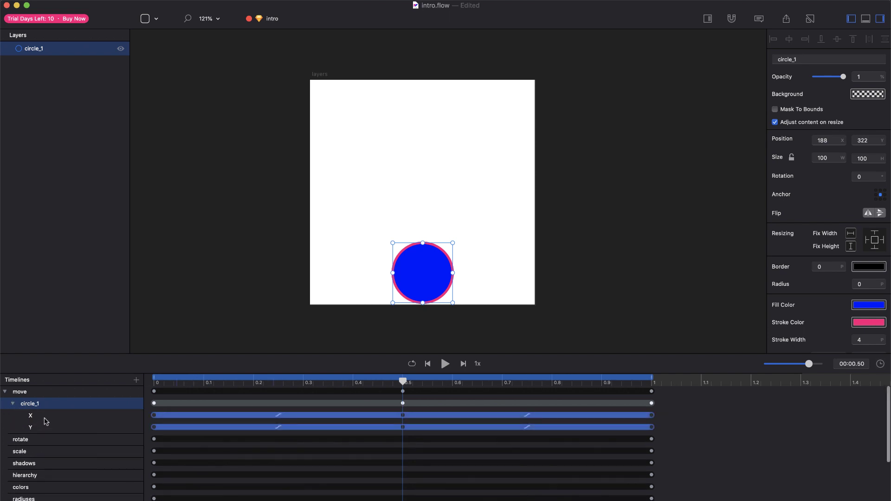
Preview the circle's movement, turn on looped playback, and preview it again
click(444, 364)
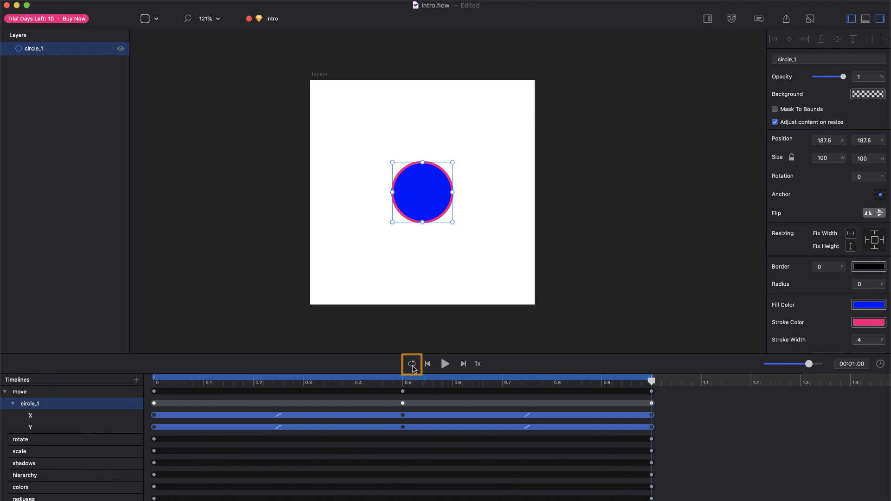
click(412, 365)
click(444, 364)
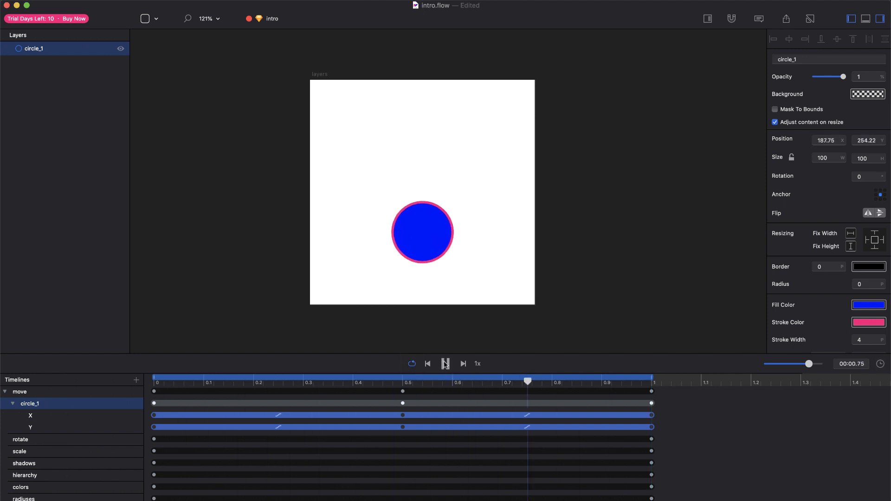
click(444, 364)
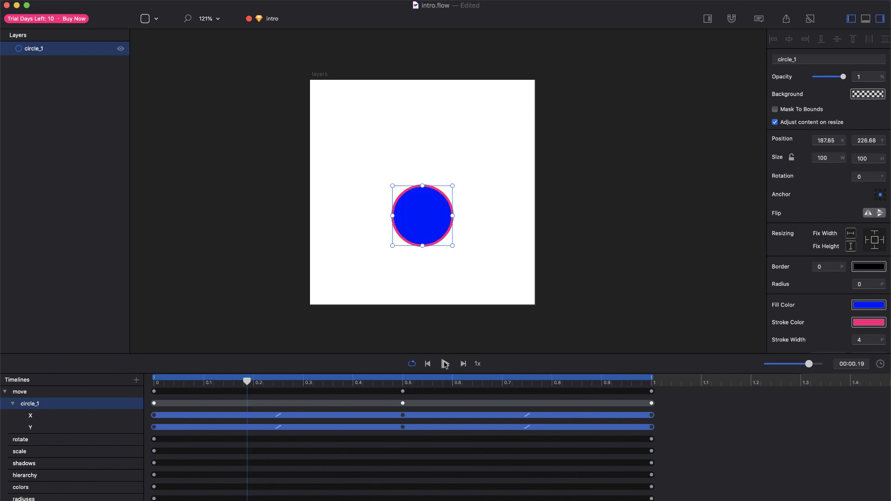
Squash the circle from above to a height of about 90.7 at 0.50 s and preview the loop
drag(380, 382, 387, 382)
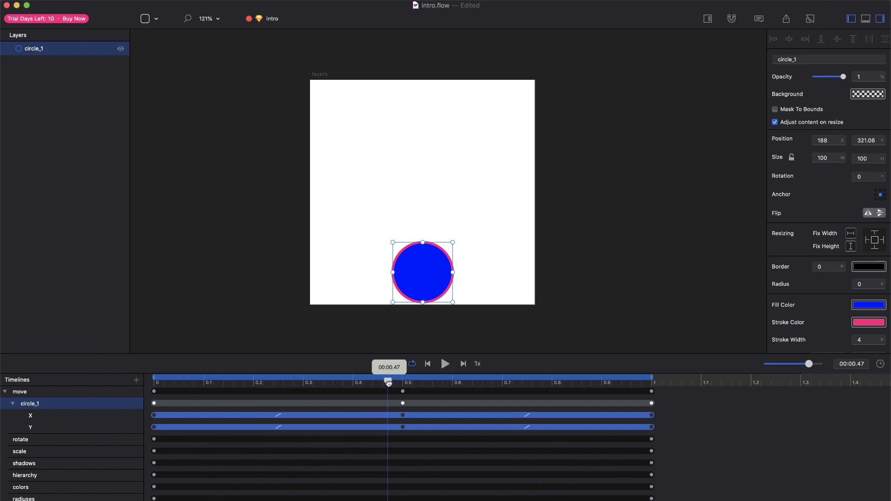
drag(386, 381, 403, 381)
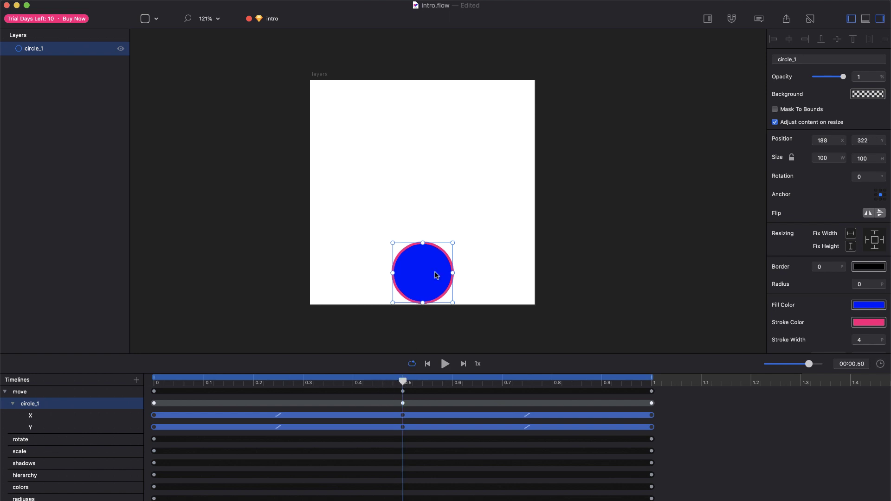
drag(423, 243, 423, 249)
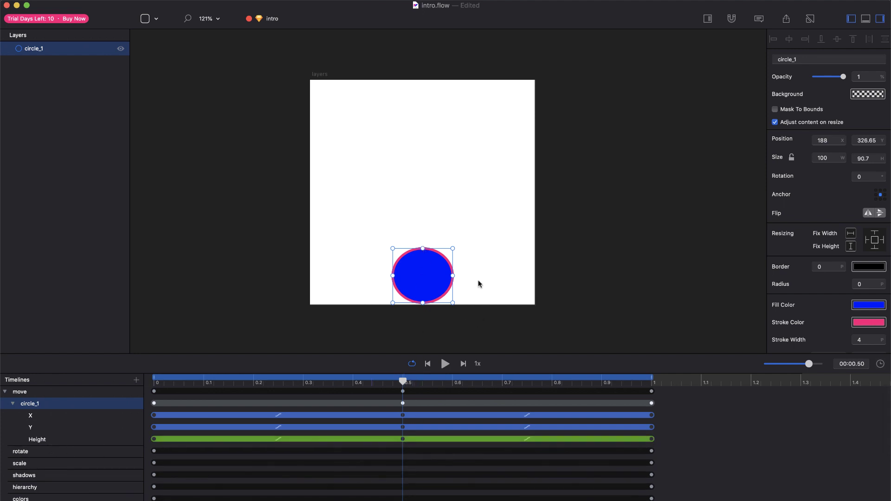
click(444, 365)
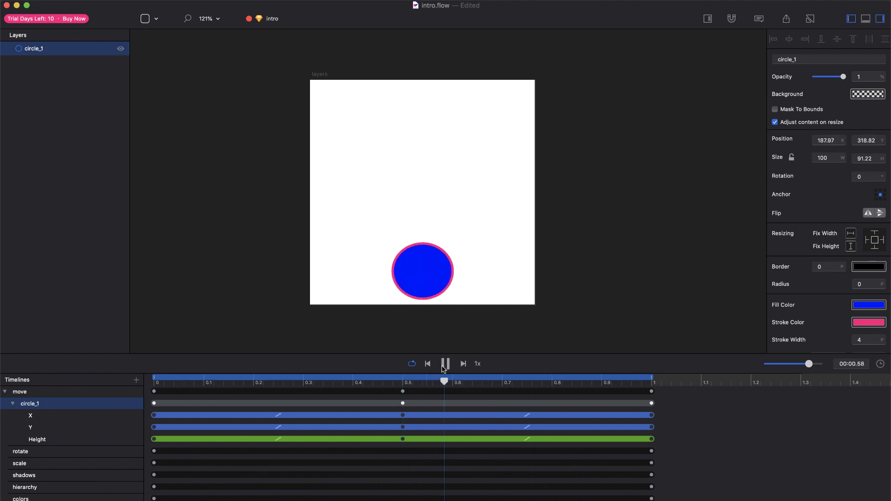
click(445, 364)
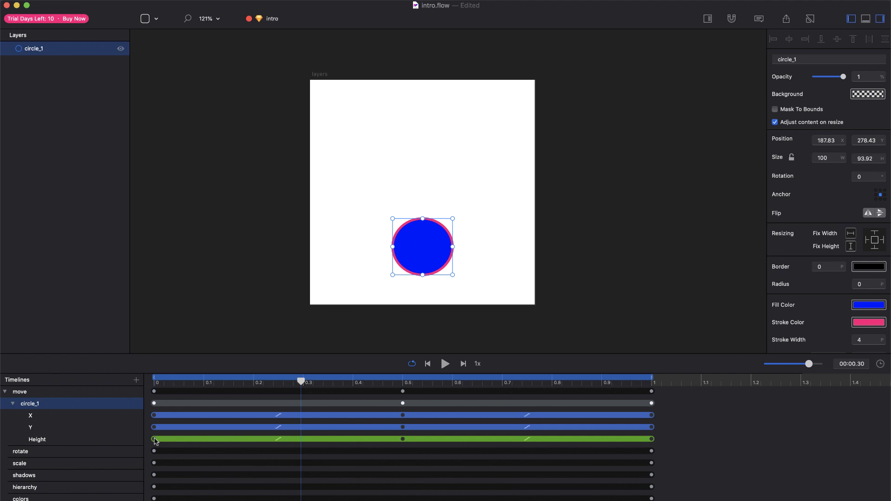
Shift the circle's first Height keyframe to 0.46 s and preview the bounce
drag(154, 439, 383, 439)
click(367, 382)
drag(367, 381, 80, 411)
click(444, 364)
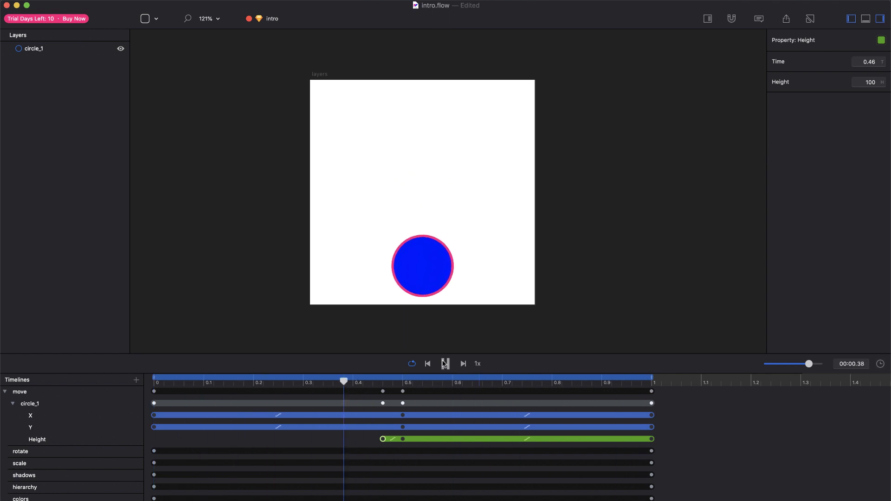
key(space)
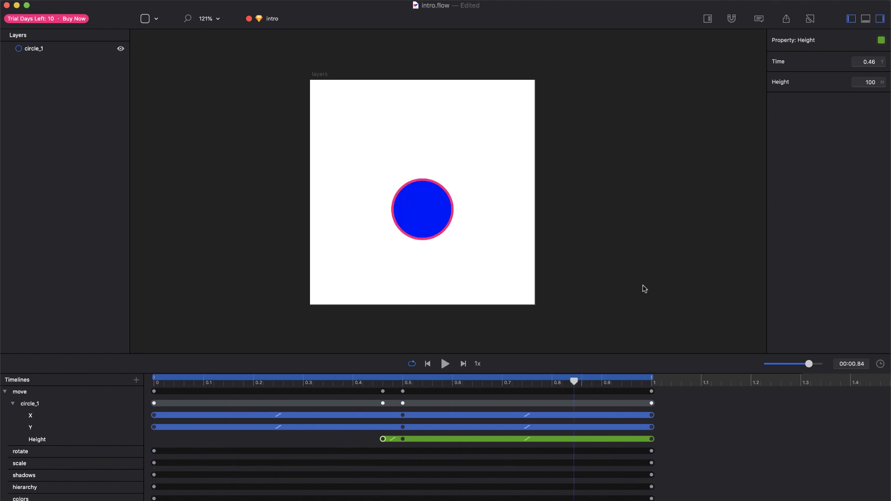
Export the move timeline as a Lottie - Web project and select move.json in the exported Move folder
click(787, 19)
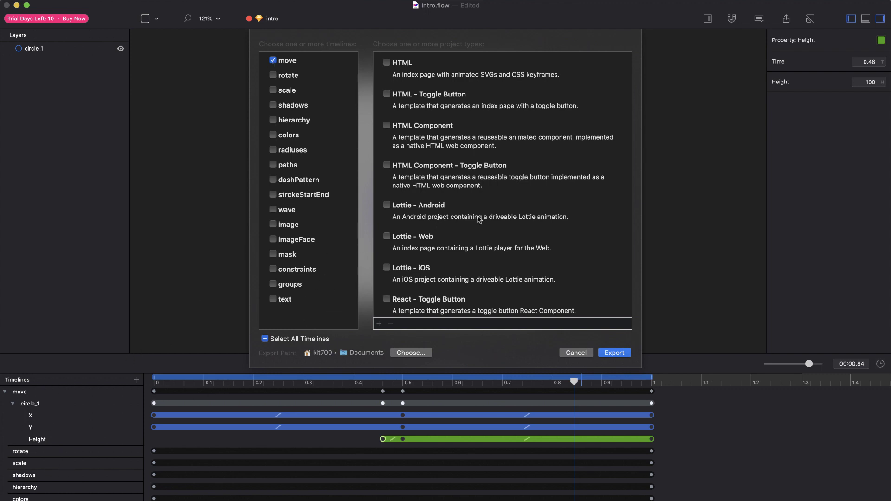
scroll(454, 239, down, 5)
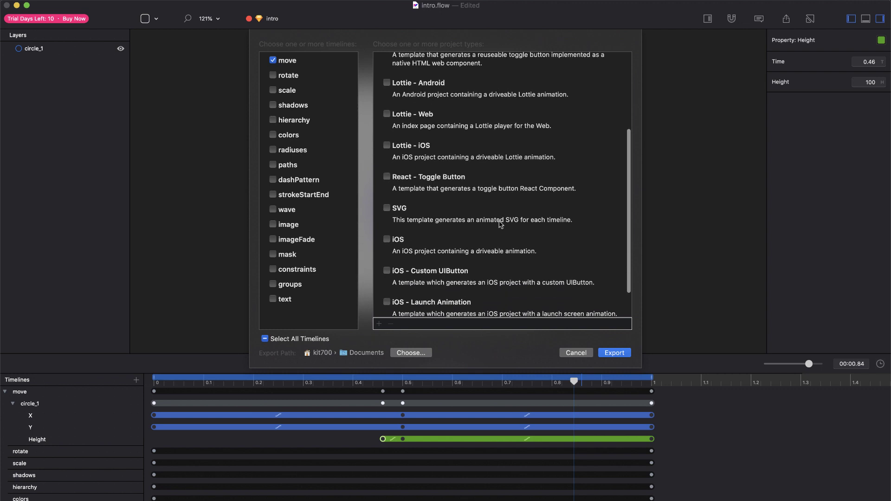
scroll(501, 225, up, 5)
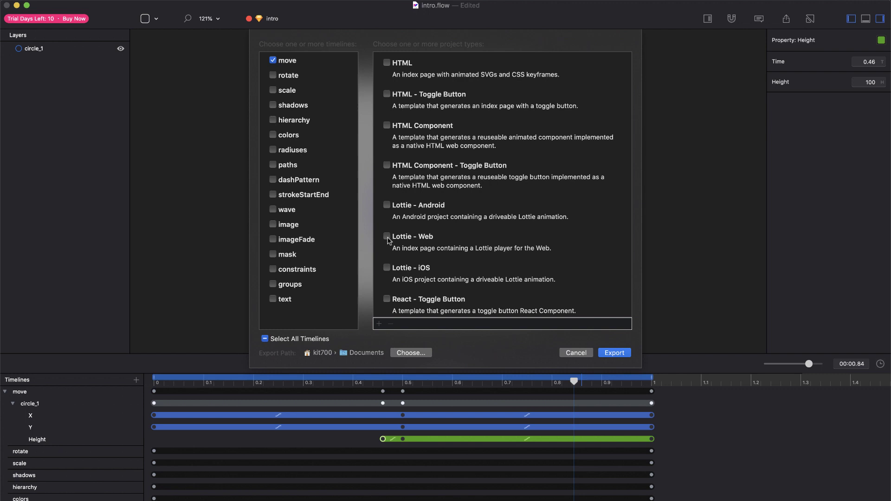
click(614, 353)
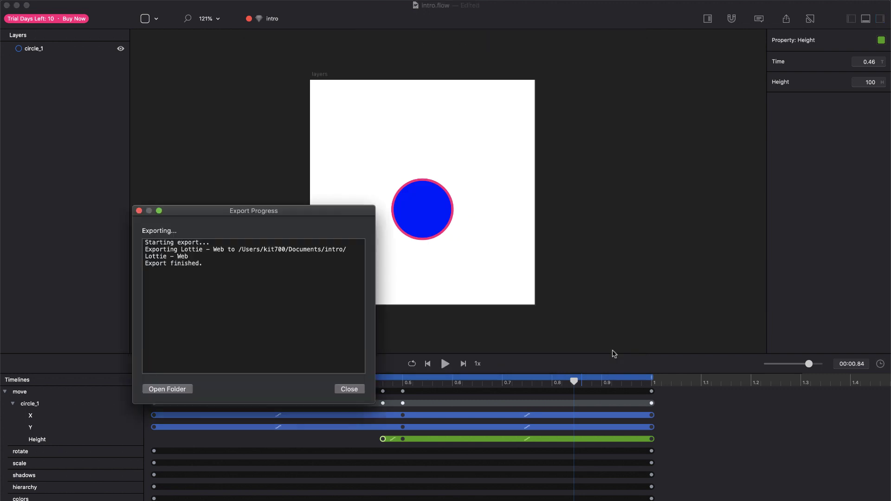
click(167, 389)
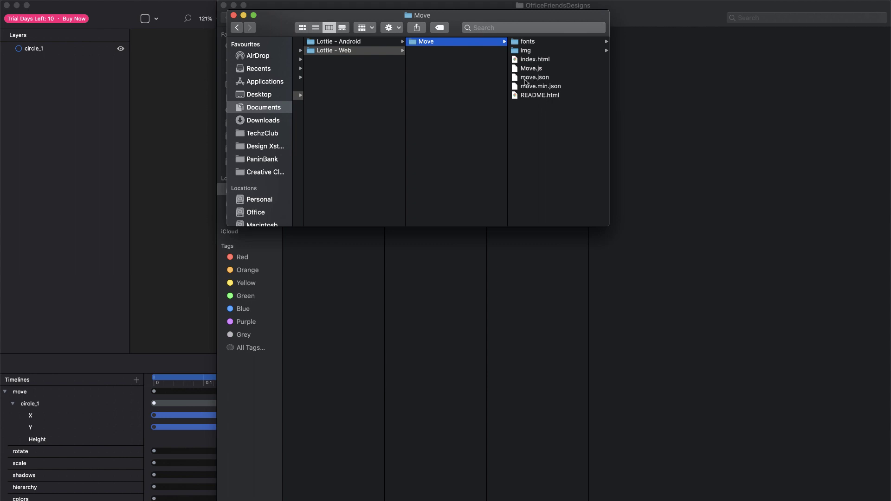
click(533, 78)
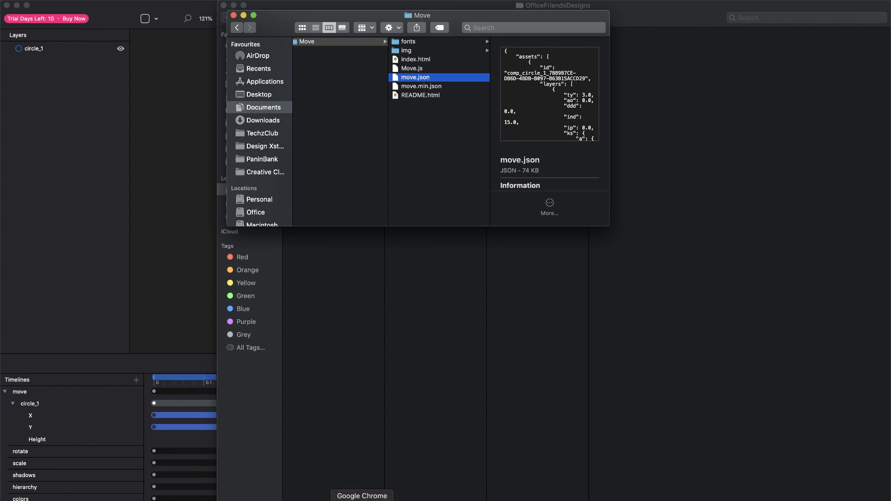
Switch to Google Chrome, open the LottieFiles preview page, and load move.json from Finder into it
click(362, 497)
text(lot)
key(Return)
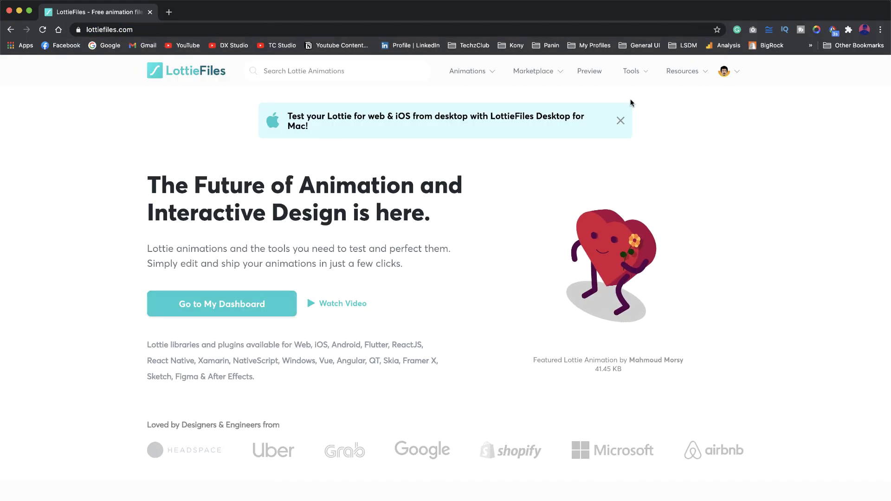
click(589, 72)
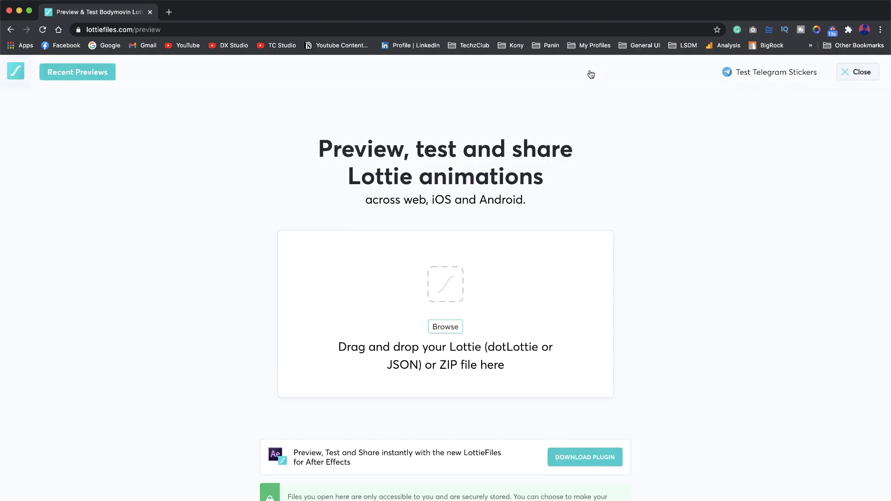
click(284, 496)
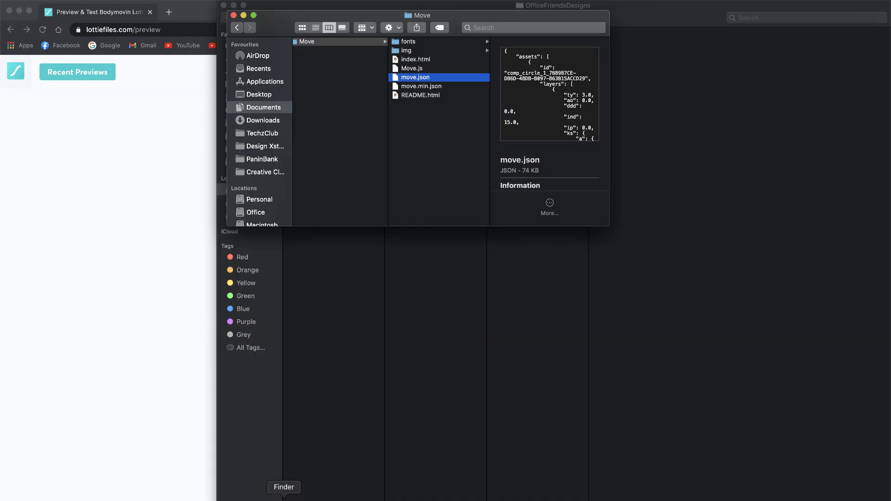
drag(414, 78, 437, 339)
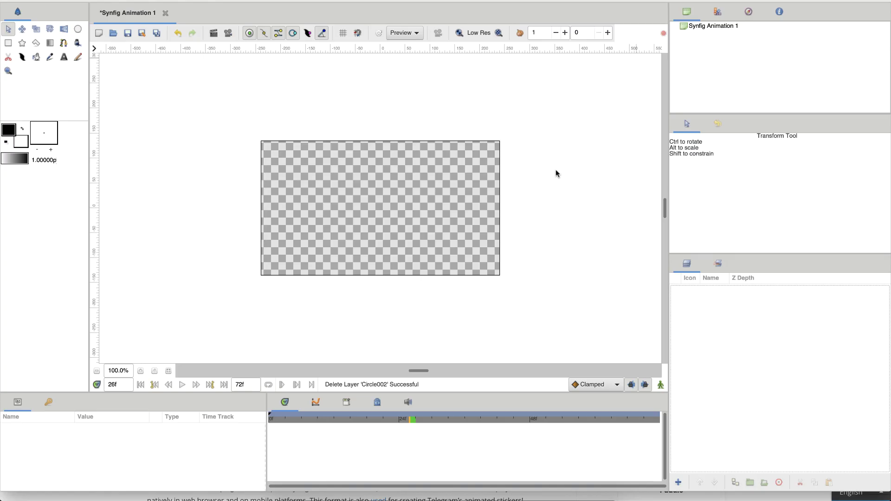
Switch to Chrome and examine the Synfig article on web animation export and GitHub pull request #756 about exporting with Lottie
key(super+Tab)
scroll(457, 364, down, 10)
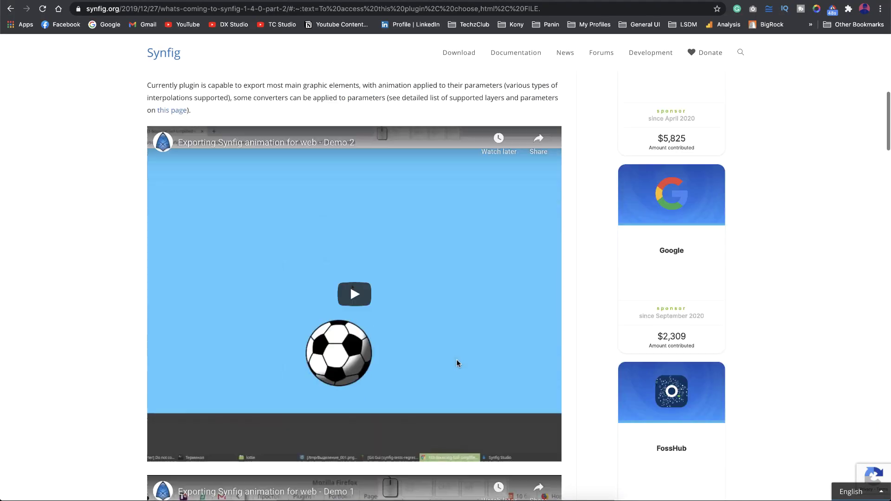
scroll(457, 363, down, 4)
scroll(456, 364, up, 4)
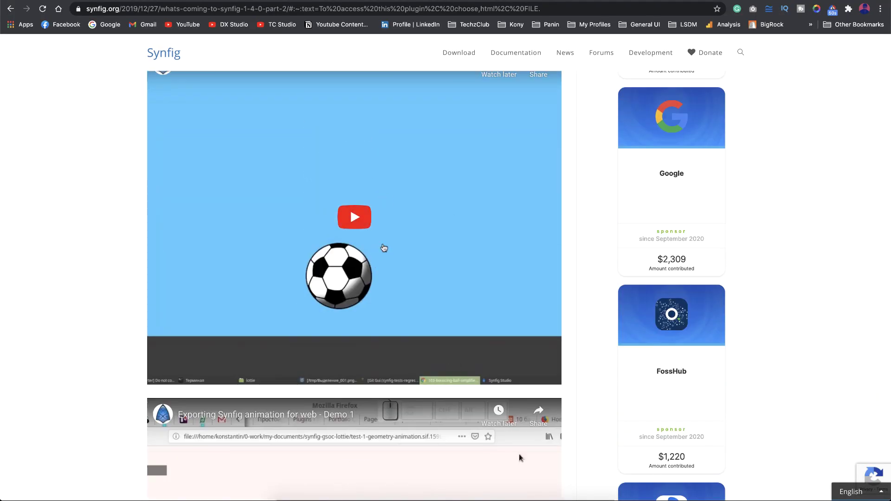
scroll(390, 243, up, 3)
scroll(480, 250, down, 5)
key(ctrl+Tab)
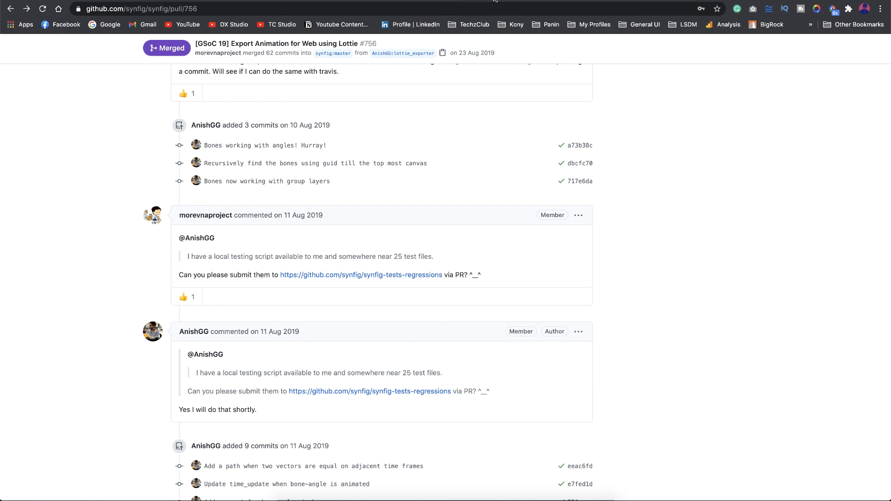
scroll(387, 258, up, 12)
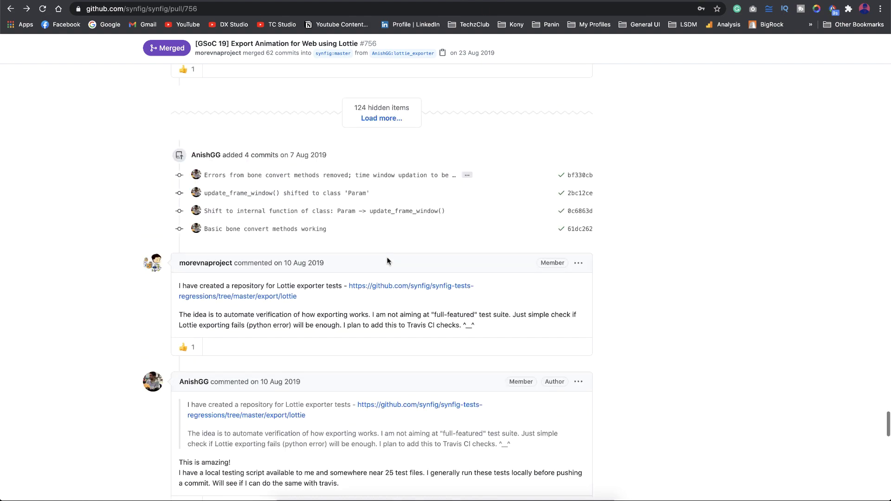
scroll(388, 260, down, 12)
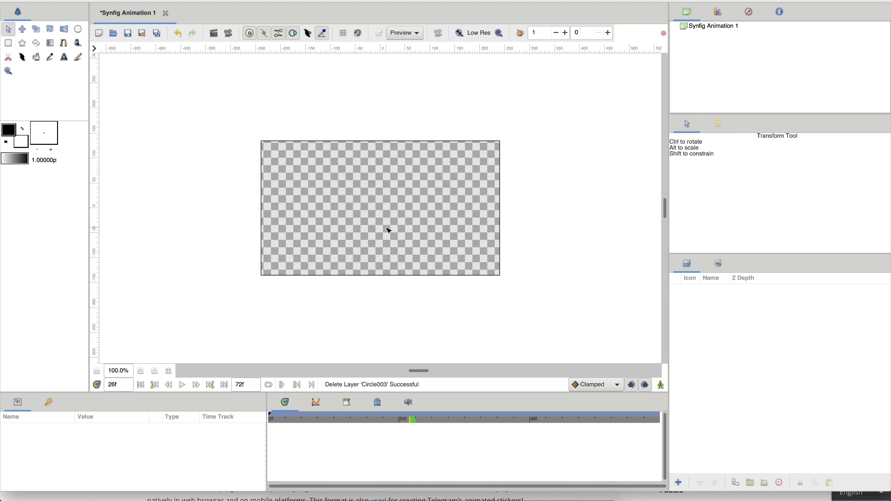
Draw a white circle with a radius of about 52 px and move its origin to about (3, 8) px near the canvas centre
click(78, 29)
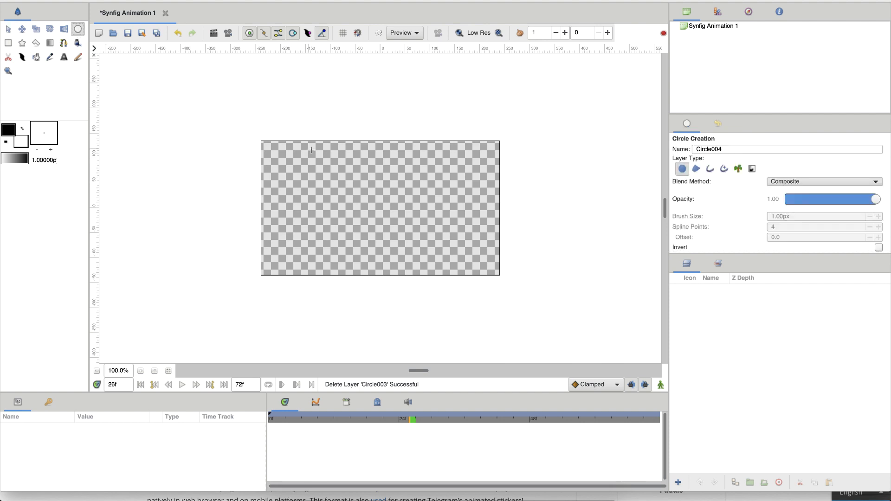
mouse_move(372, 192)
mouse_down()
mouse_move(395, 194)
mouse_move(398, 204)
mouse_up()
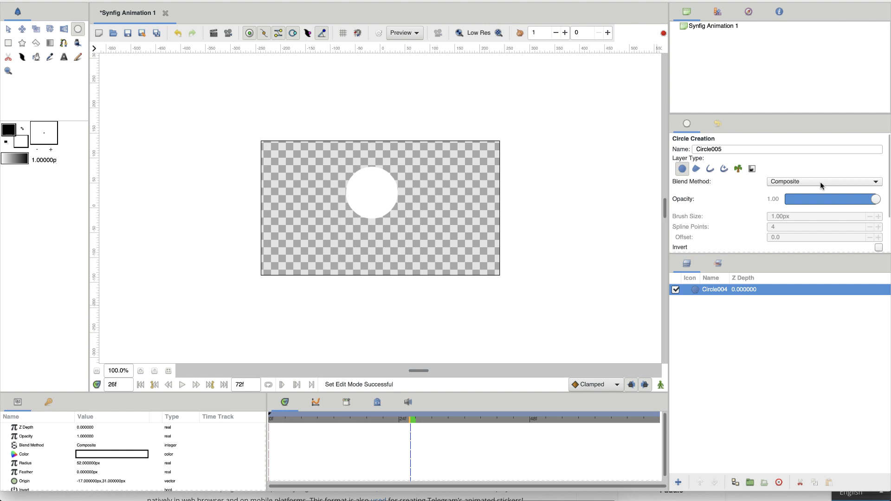
scroll(805, 199, down, 5)
scroll(806, 199, up, 5)
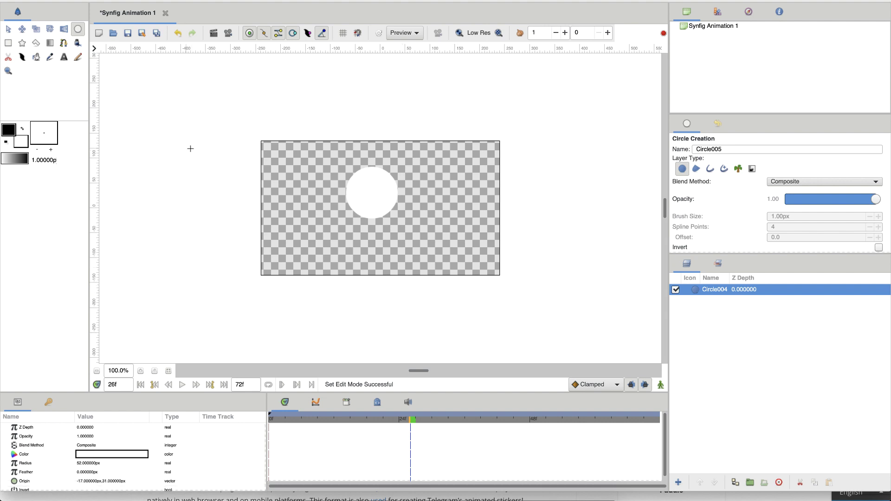
click(8, 29)
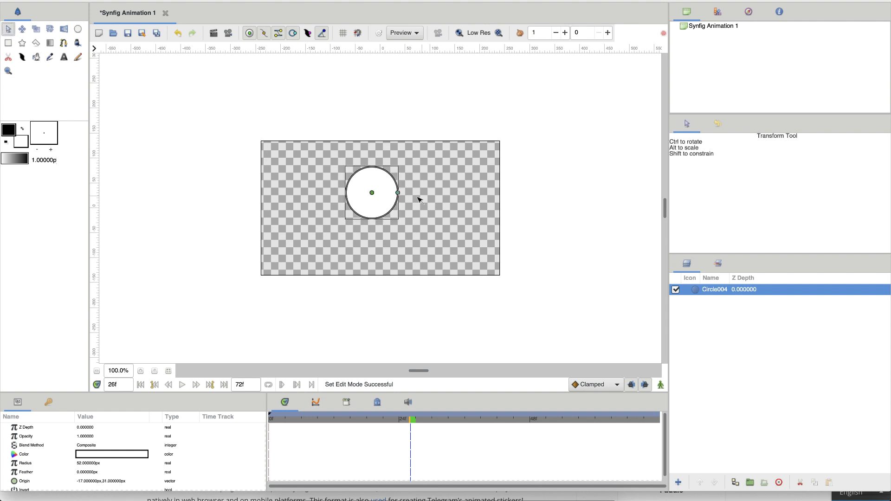
click(372, 193)
drag(372, 194, 381, 204)
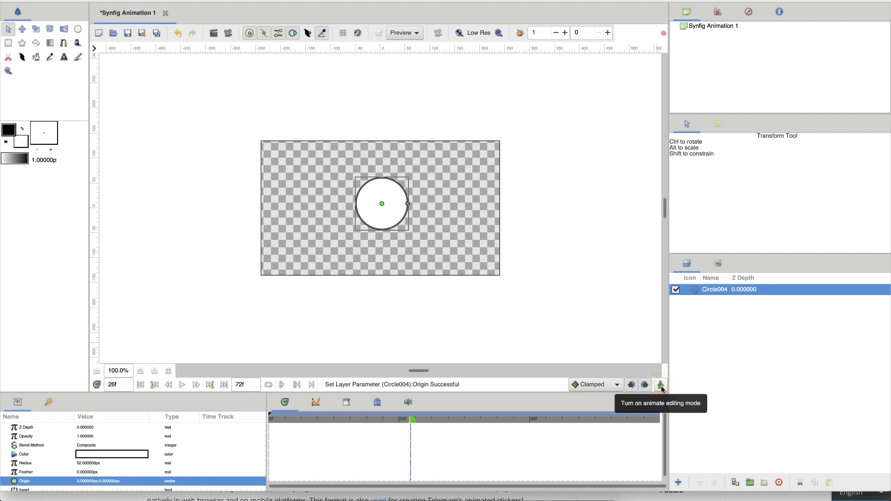
Turn on animate editing mode and, at frame 24, move the circle to the canvas's upper-right corner, about (199, 88) px
click(660, 385)
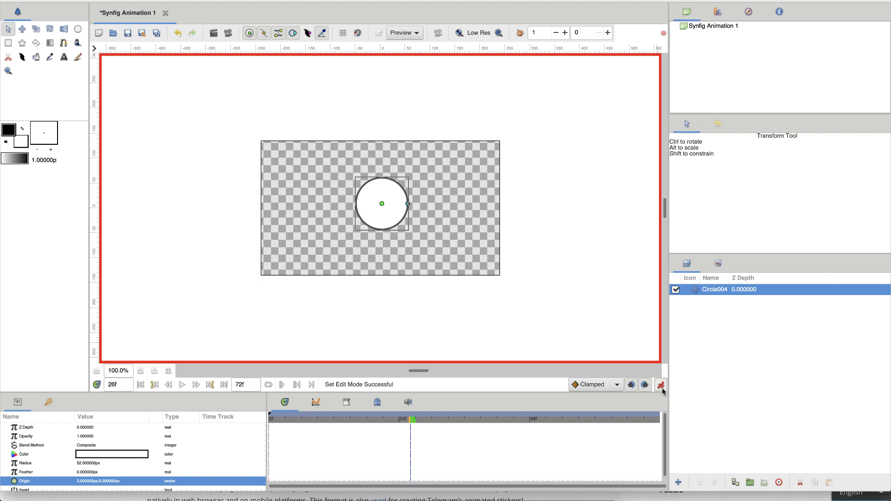
click(399, 419)
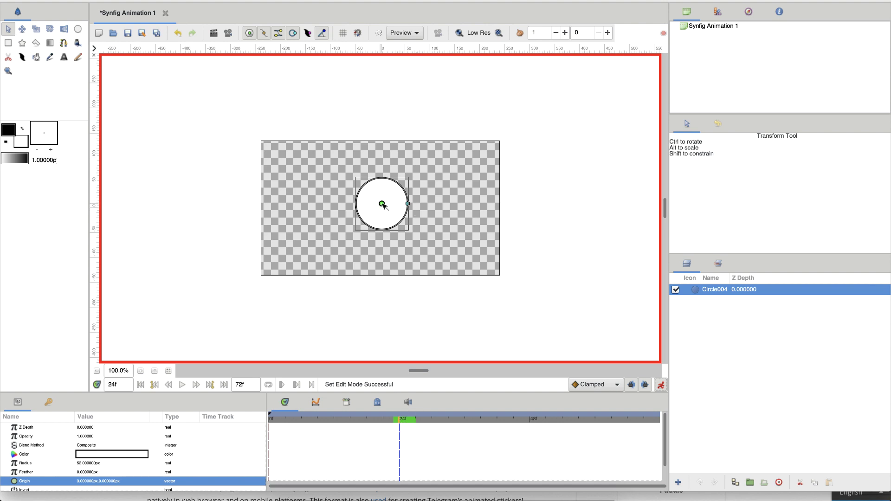
drag(382, 204, 489, 163)
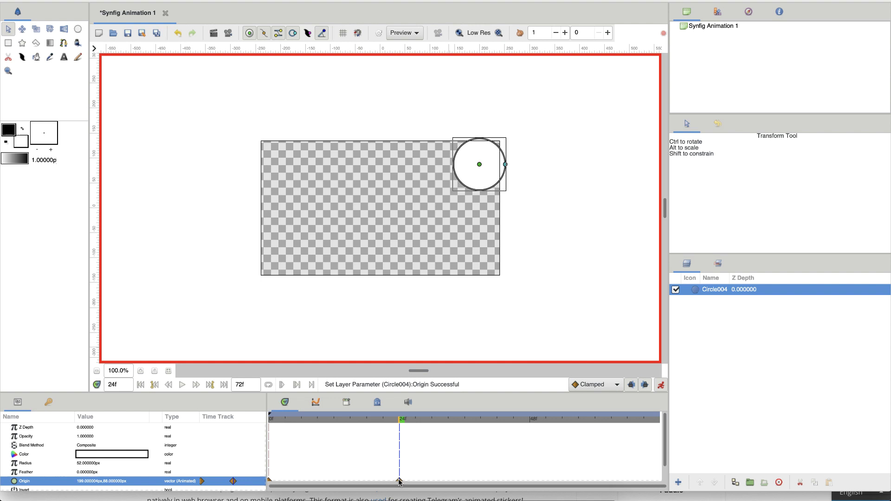
Keyframe the circle in the canvas's lower-left corner at frame 48 and back near the centre at frame 72
drag(402, 423, 529, 424)
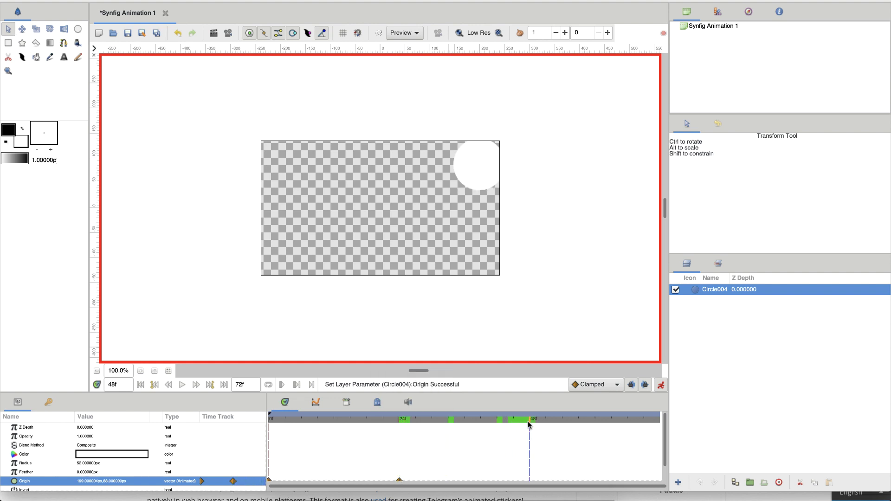
drag(480, 166, 287, 251)
drag(640, 420, 673, 419)
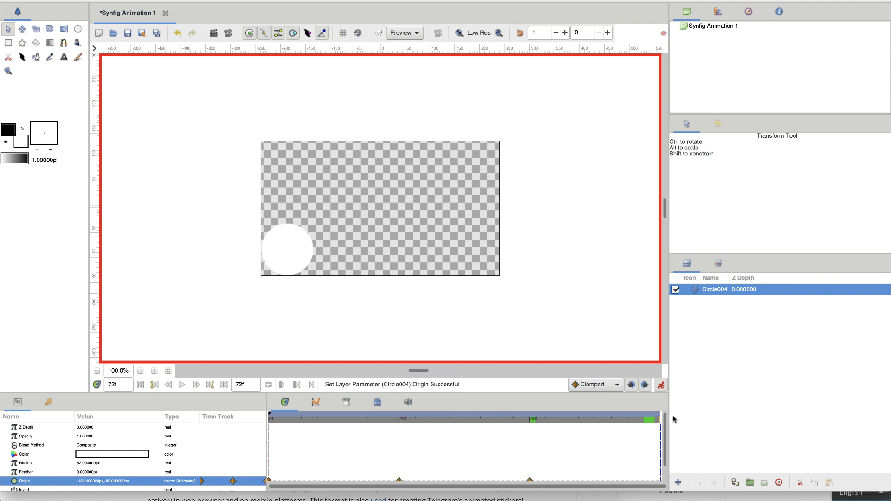
drag(291, 251, 392, 208)
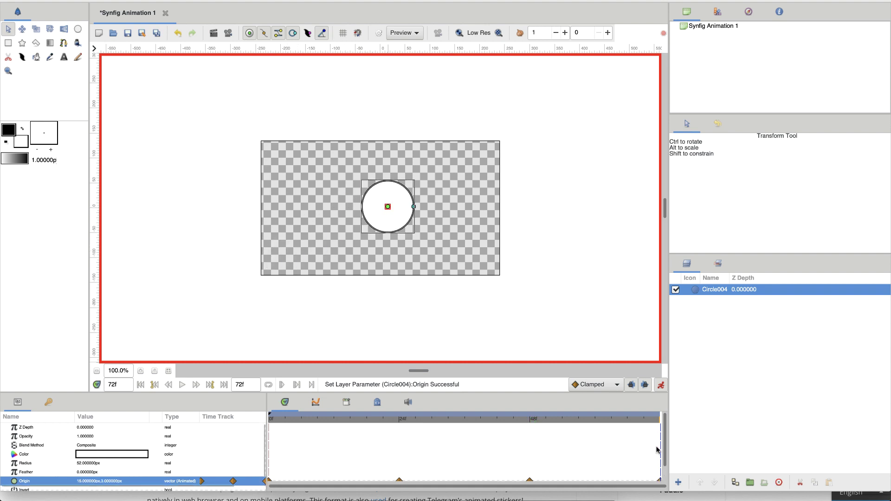
Try an animation end time of 200f and restore it to 72f
click(241, 384)
drag(242, 385, 228, 386)
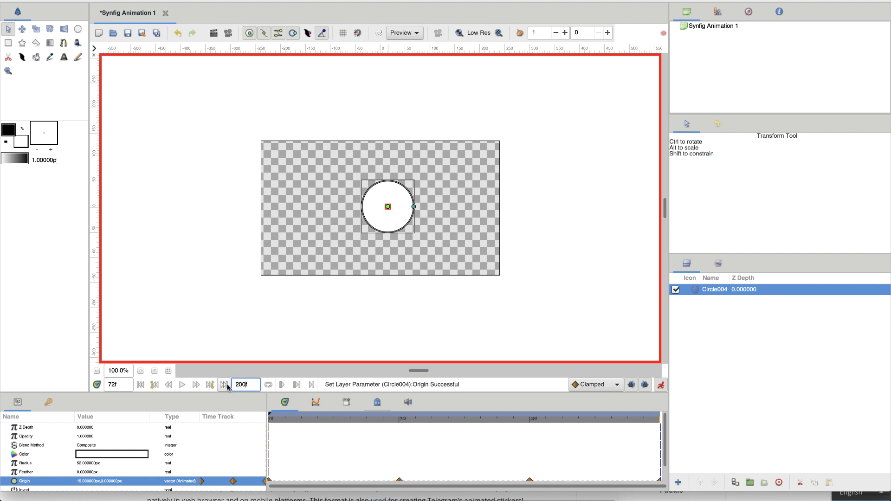
key(Return)
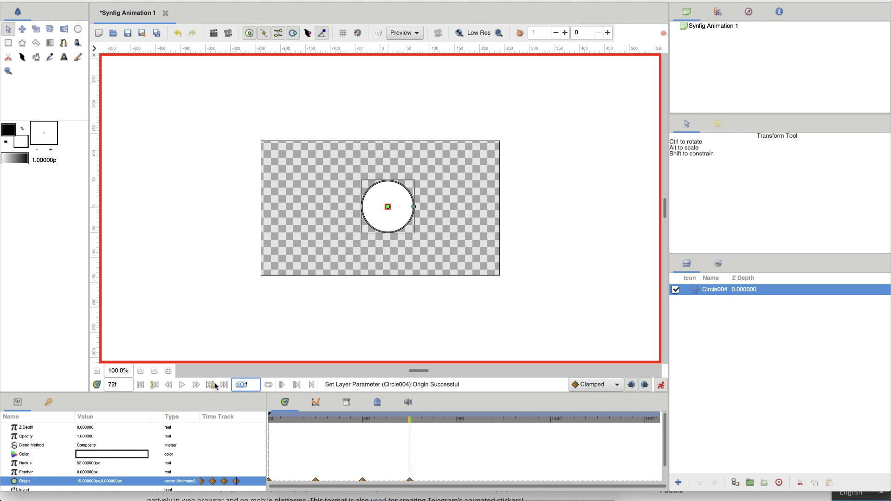
key(ctrl+z)
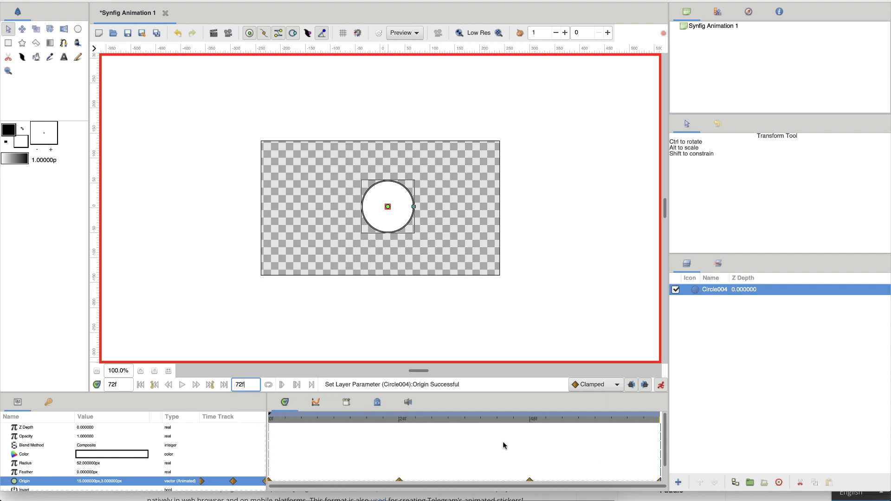
Play back the circle animation and try to export it with the Export to Lottie format plug-in
click(182, 386)
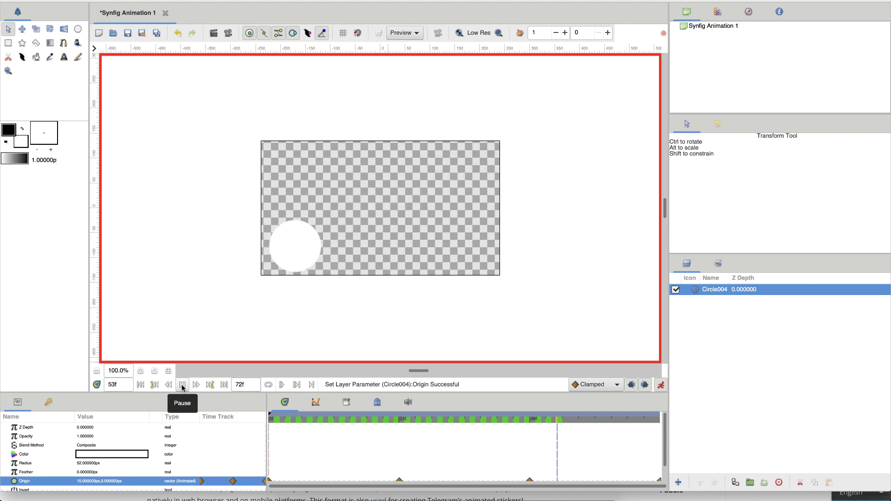
click(269, 386)
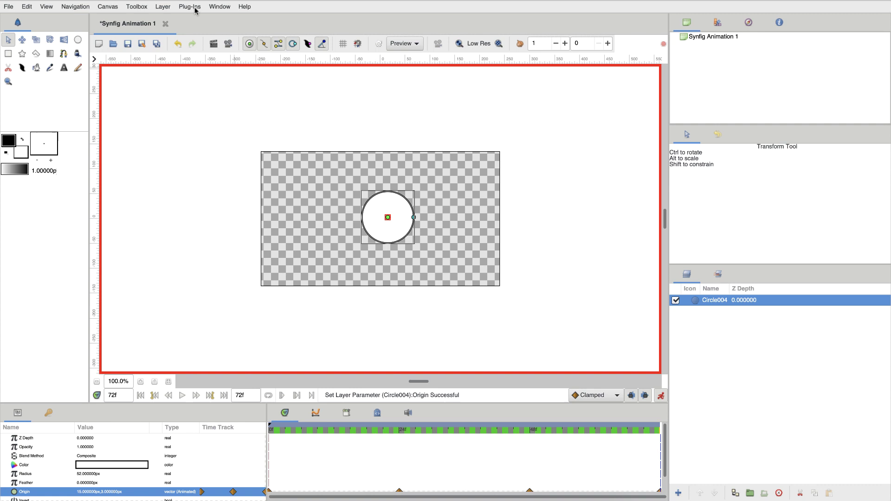
click(195, 10)
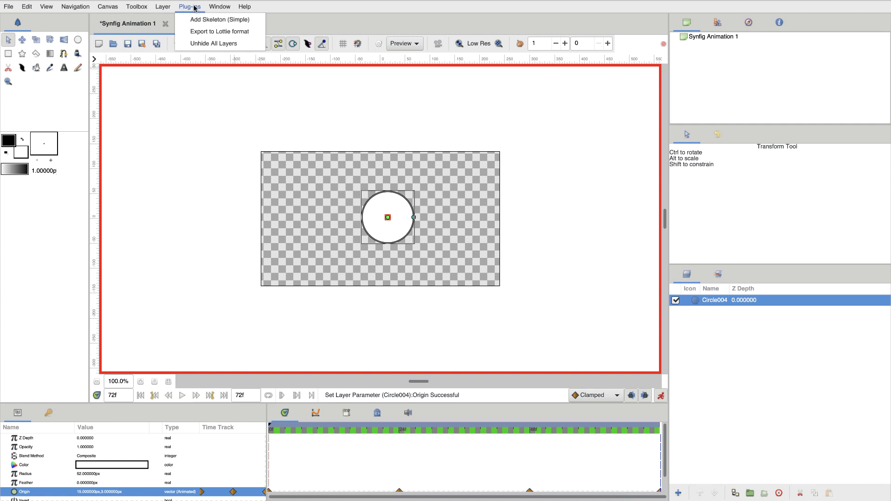
click(235, 32)
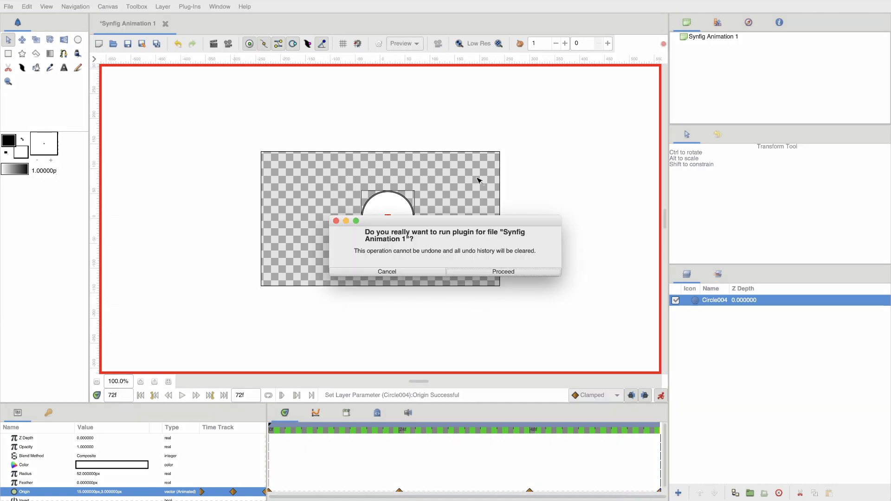
click(512, 272)
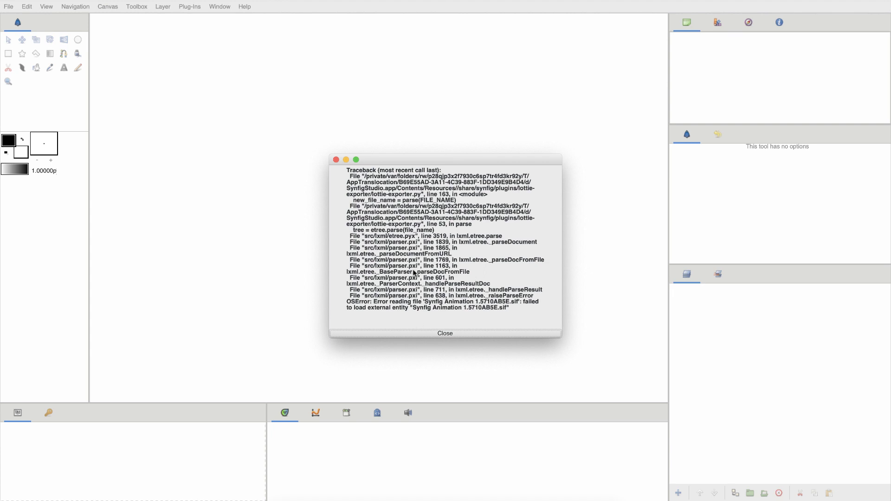
click(454, 332)
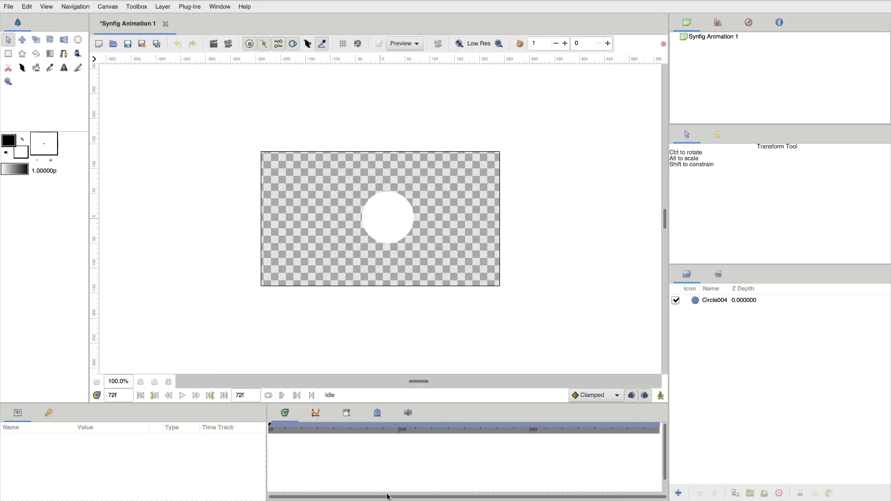
Switch to Google Chrome, review the Synfig article's Lottie plugin demos and instructions, and return to the discussion in pull request #756
click(361, 497)
scroll(457, 363, down, 10)
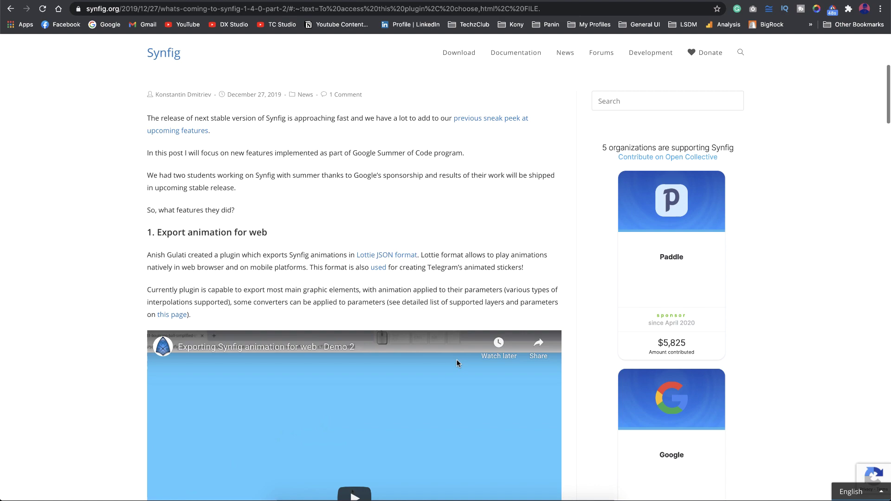
scroll(456, 363, down, 5)
scroll(457, 362, up, 4)
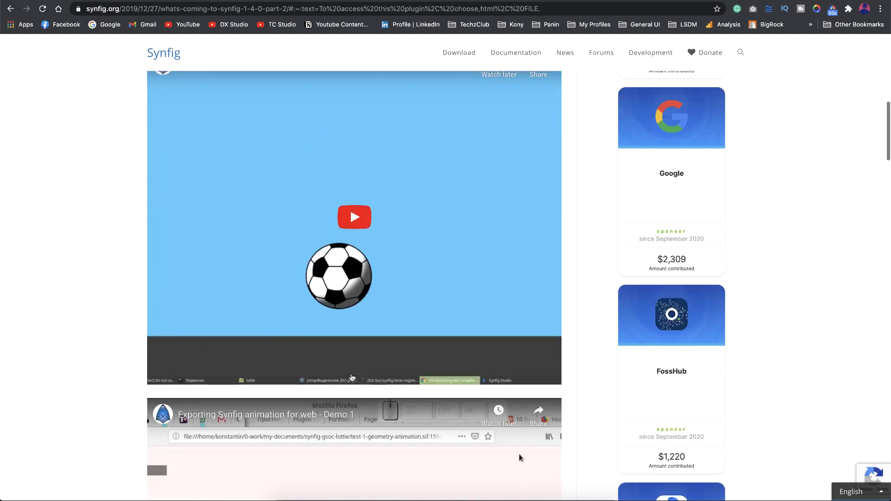
scroll(395, 238, up, 3)
scroll(485, 260, down, 5)
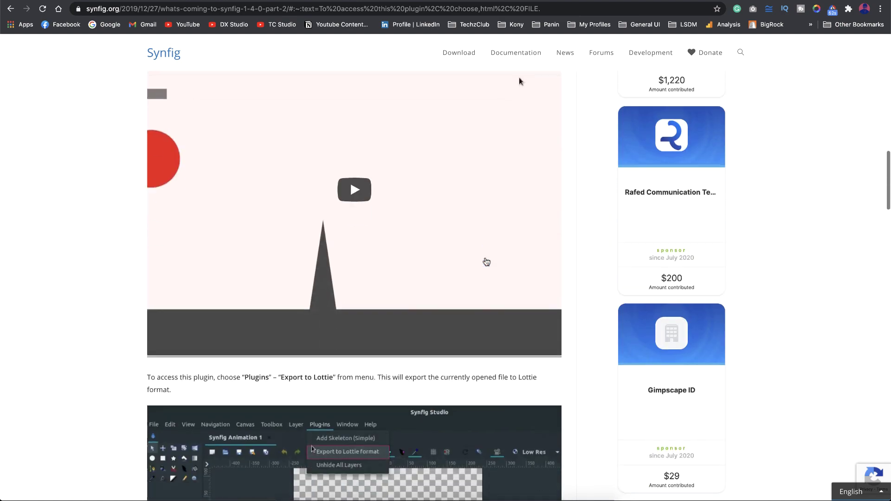
key(super+bracketleft)
scroll(388, 261, up, 15)
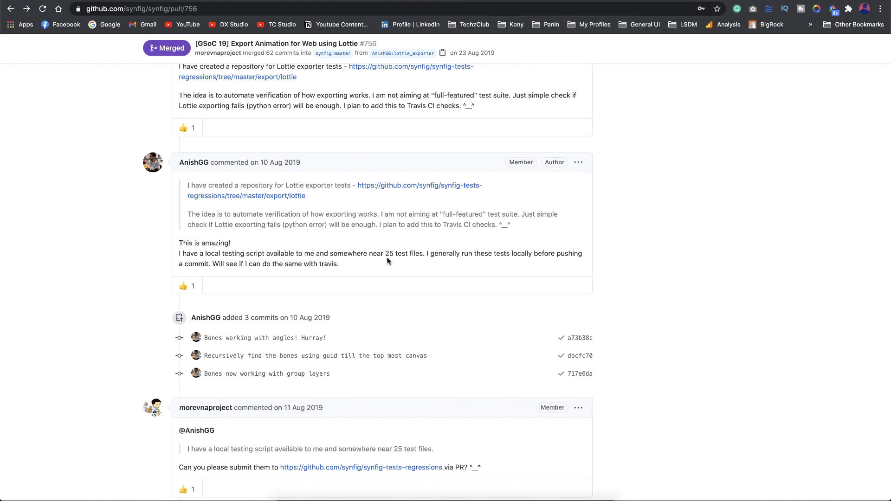
scroll(388, 260, down, 15)
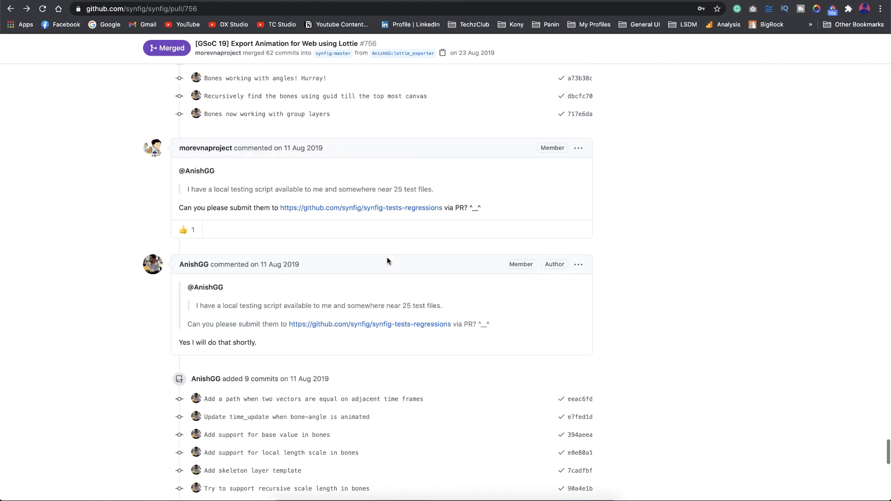